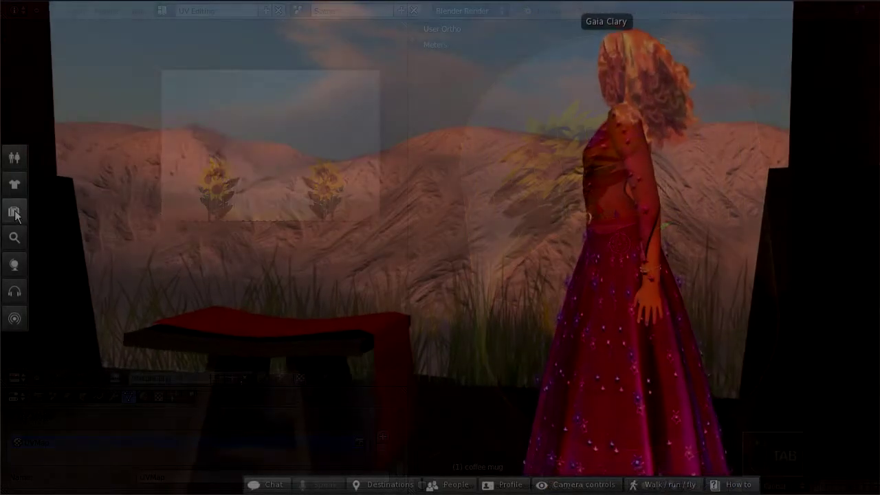
- Start a new mesh model upload from the inventory's Upload > Model option
click(14, 212)
click(69, 385)
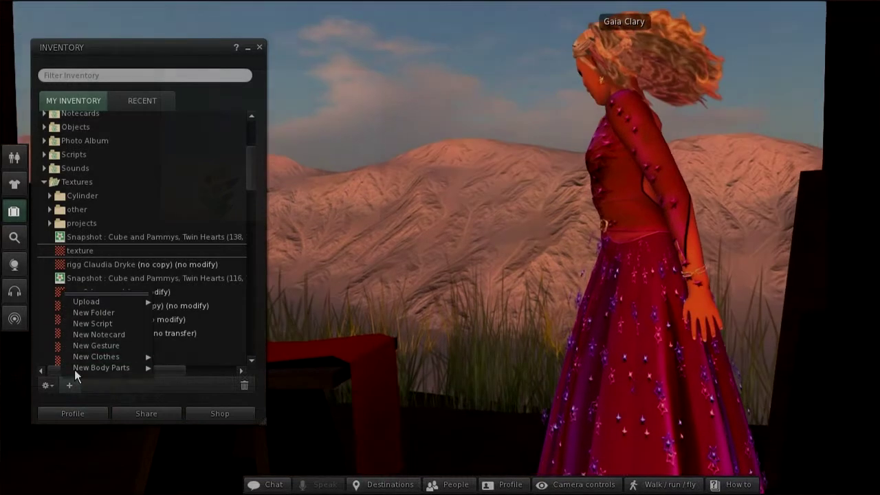
mouse_move(85, 300)
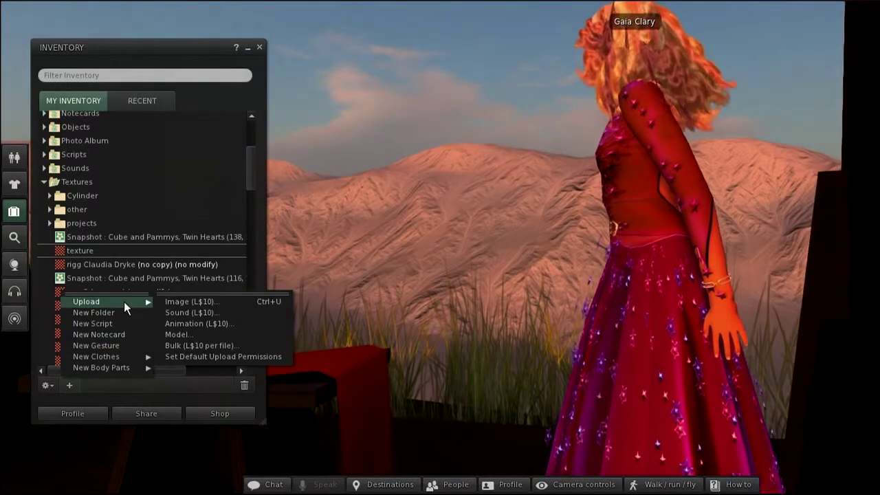
click(187, 332)
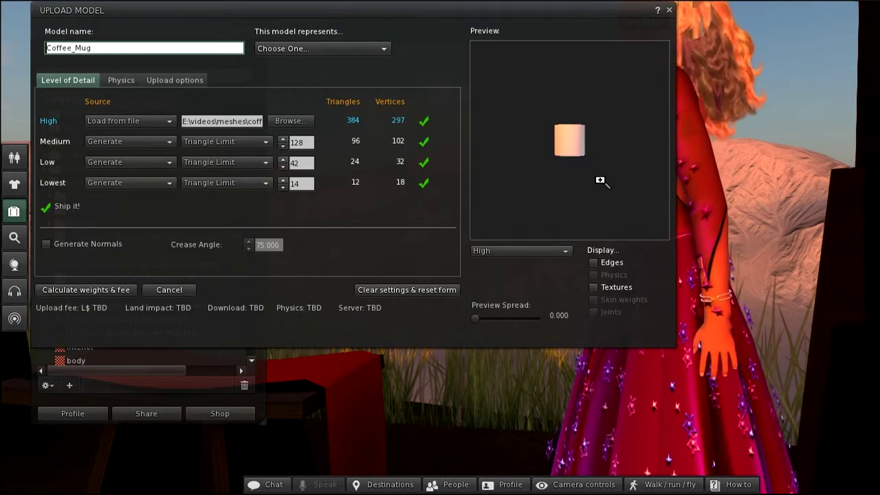
- Zoom the Coffee_Mug preview and turn on texture display in the preview
scroll(597, 184, up, 5)
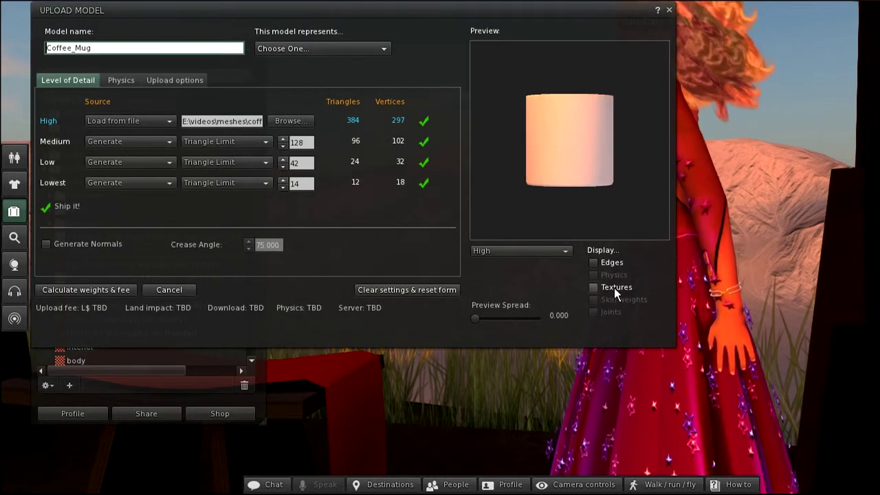
click(593, 287)
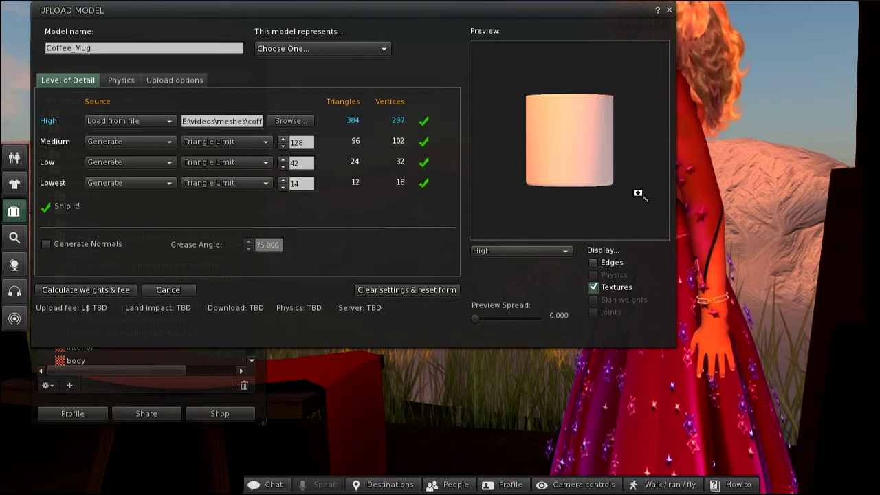
scroll(587, 146, up, 3)
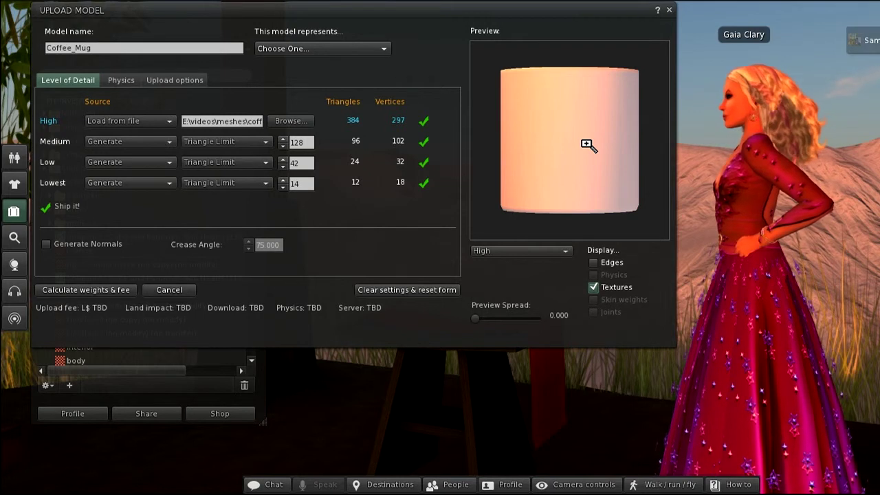
- Calculate the Coffee_Mug fee (L$11, land impact 1.320) and upload the mesh
click(92, 47)
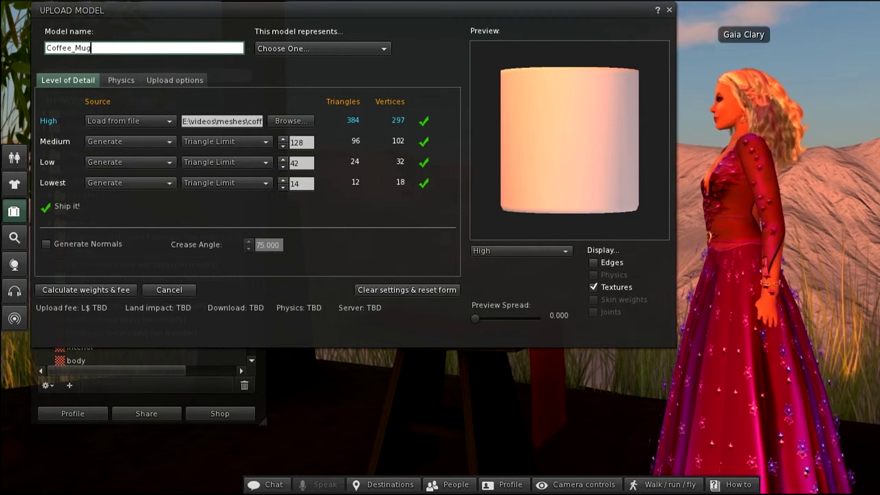
click(115, 289)
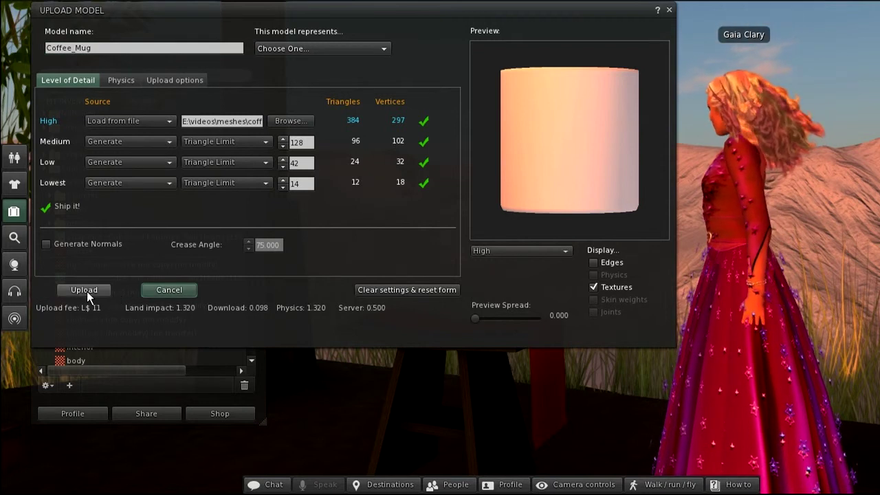
click(86, 290)
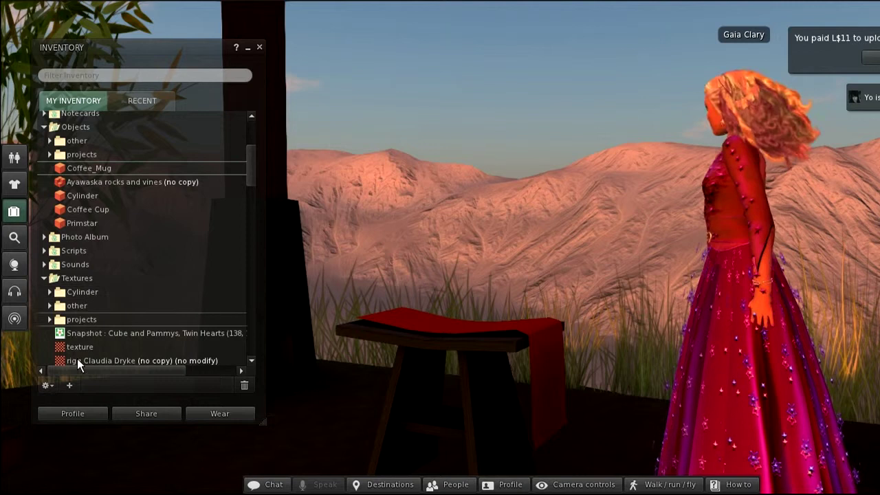
- Upload the sunflower texture.png, rez Coffee_Mug on the red stool, and apply the sunflower texture
click(68, 385)
mouse_move(87, 299)
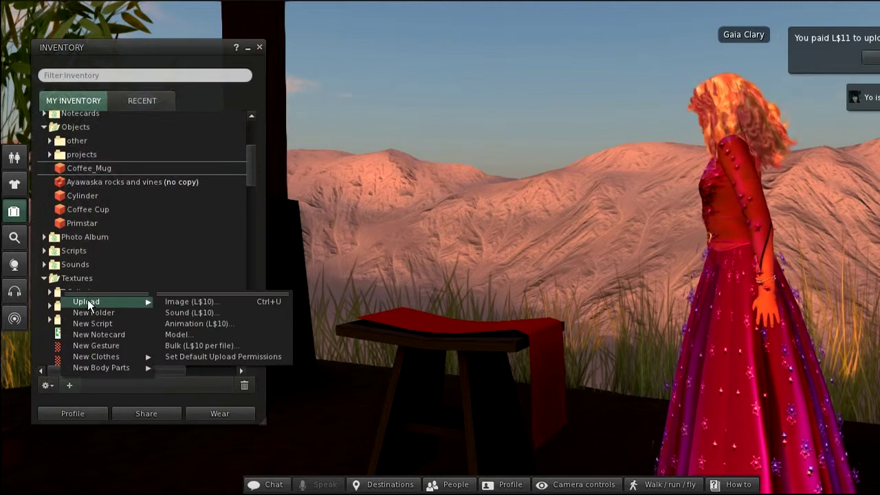
click(181, 301)
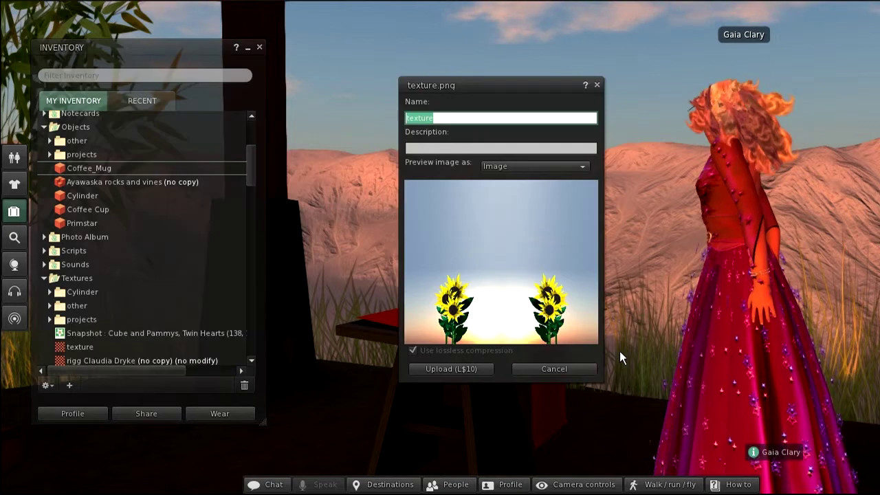
click(450, 369)
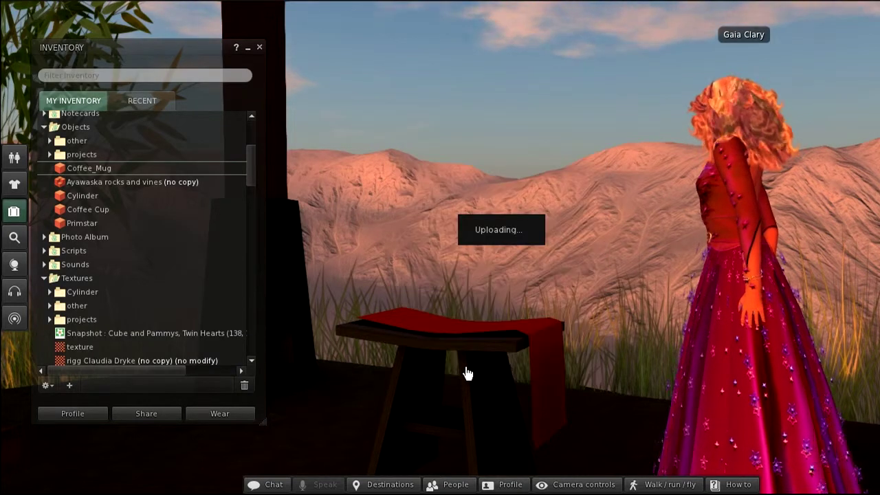
drag(69, 168, 443, 328)
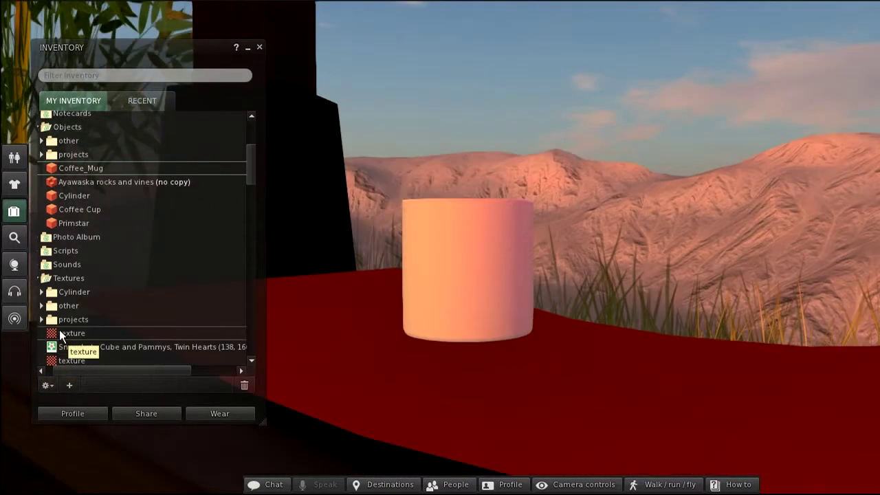
drag(62, 334, 546, 267)
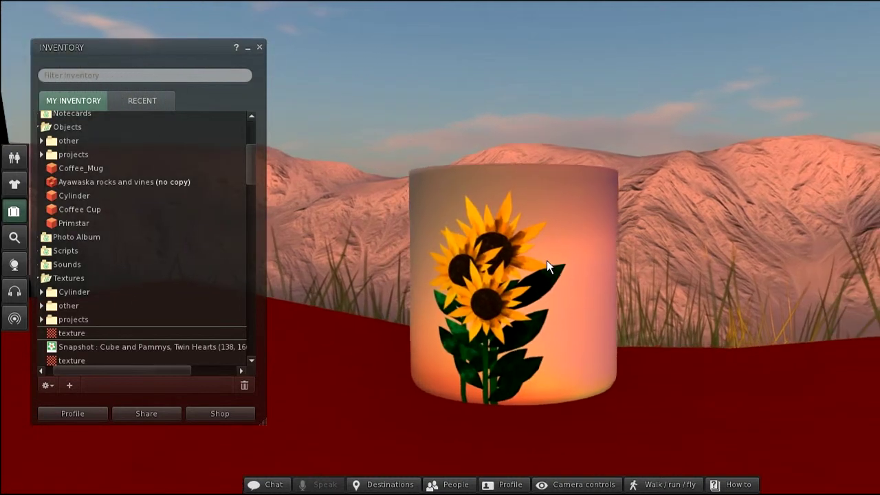
- Give the mug Medium shininess and Darkness bumpiness in the Build floater's Texture settings
right_click(536, 257)
click(552, 276)
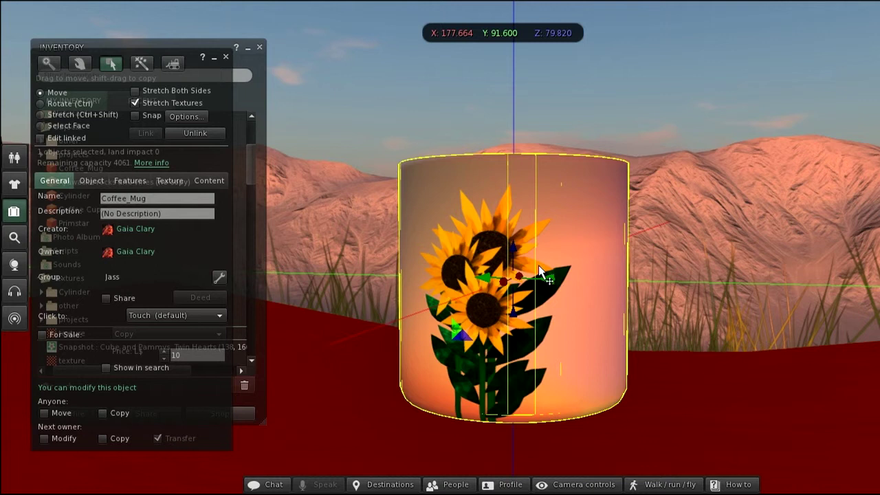
click(261, 47)
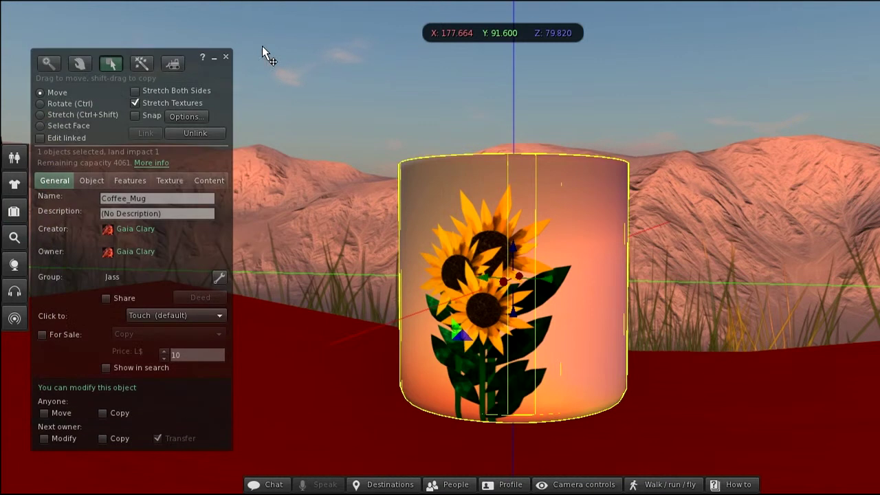
click(168, 184)
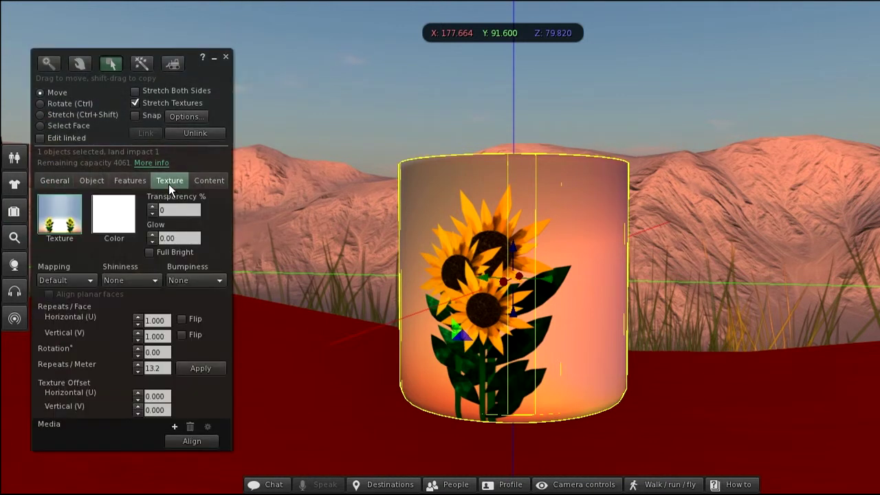
click(120, 279)
click(118, 314)
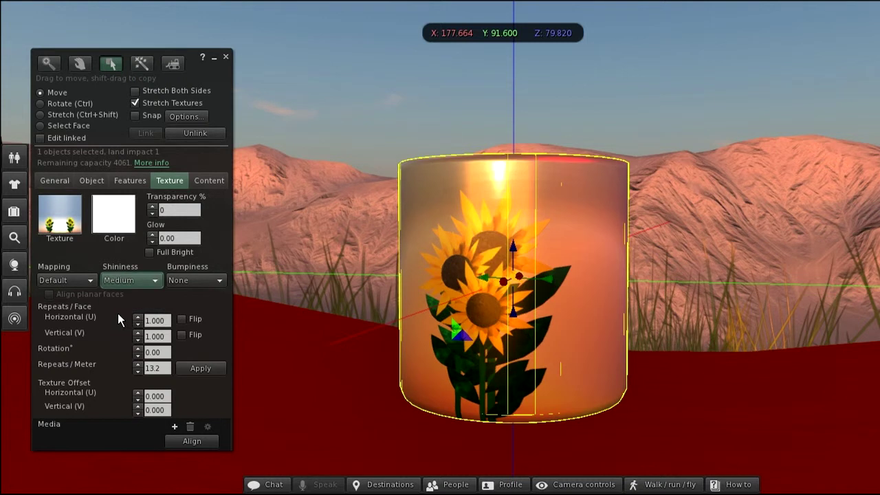
click(198, 281)
click(197, 314)
click(226, 57)
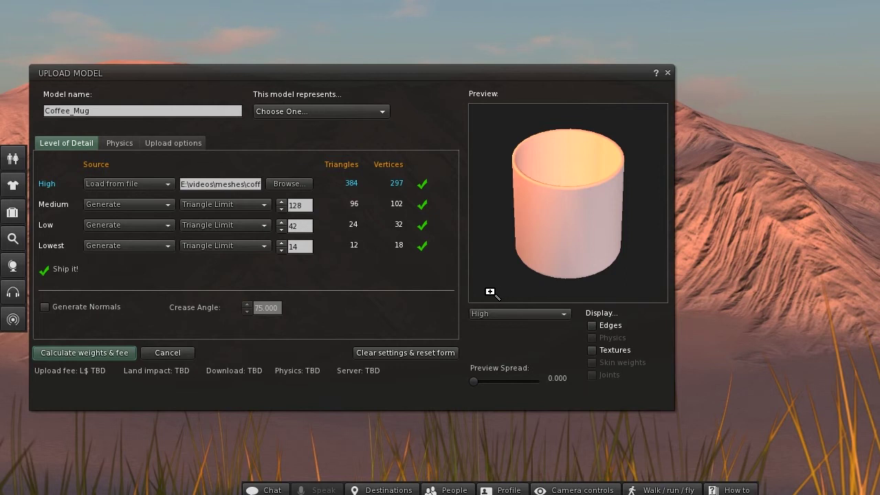
- Preview the mug at Medium, Low, then Lowest detail, rotating the Lowest view
click(502, 312)
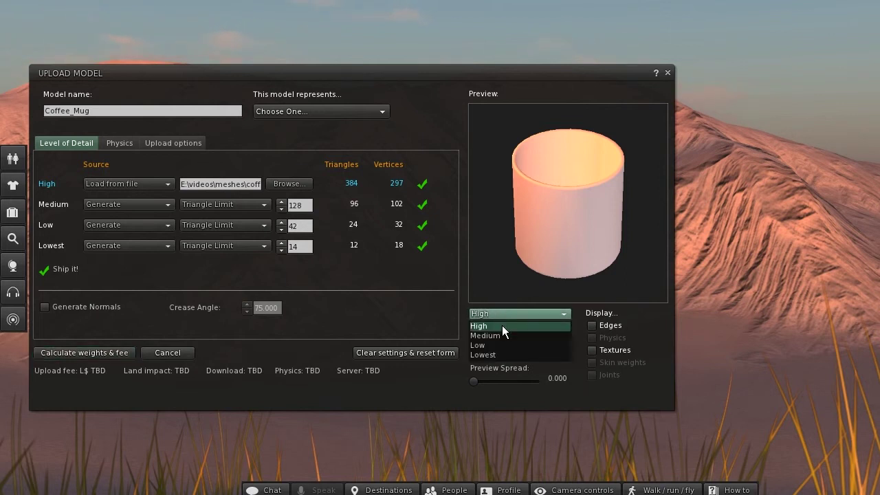
click(499, 335)
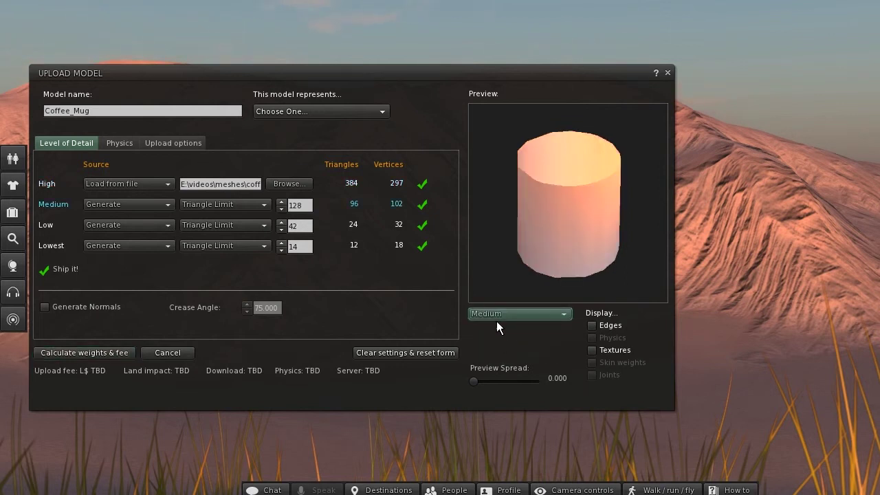
click(496, 315)
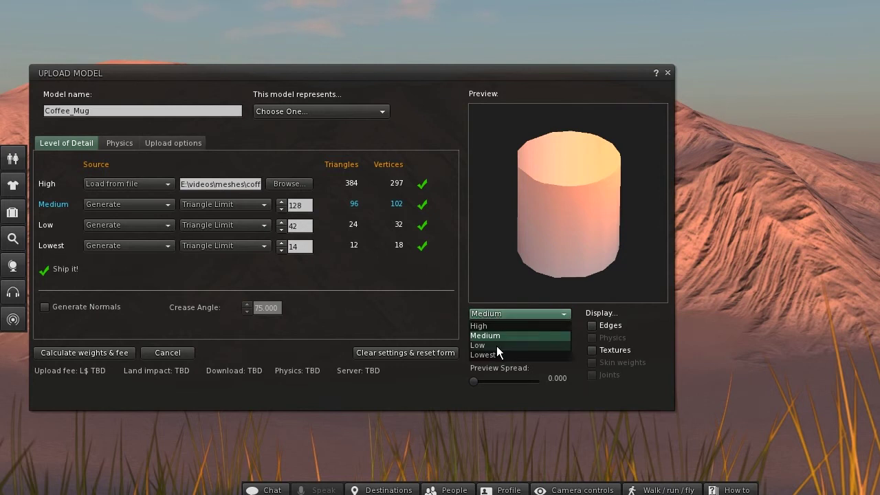
click(496, 345)
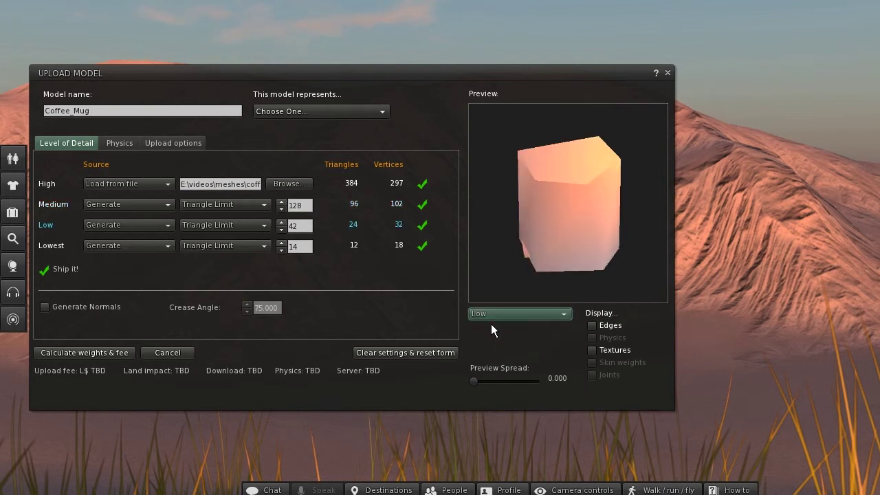
click(488, 313)
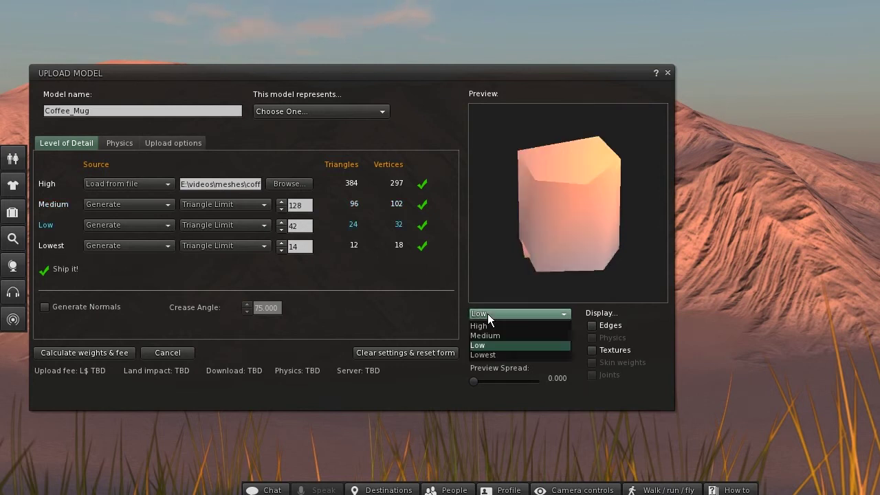
click(493, 356)
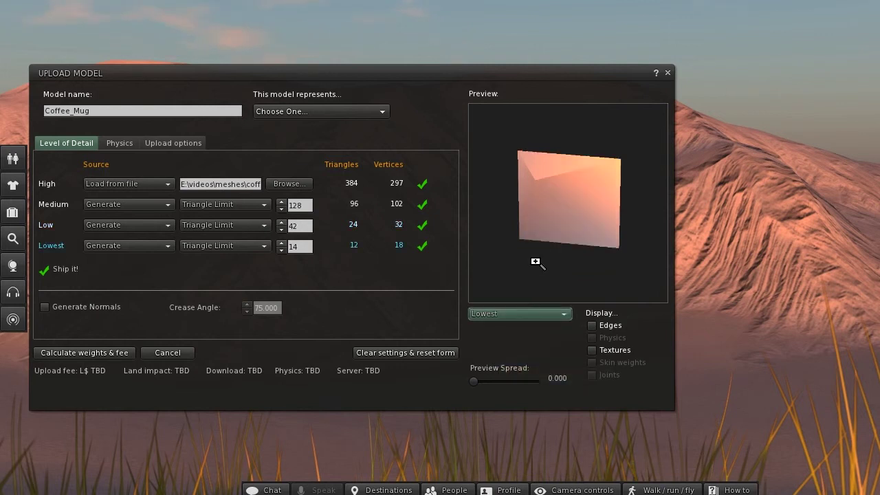
mouse_move(530, 216)
mouse_down()
mouse_move(584, 218)
mouse_move(536, 216)
mouse_up()
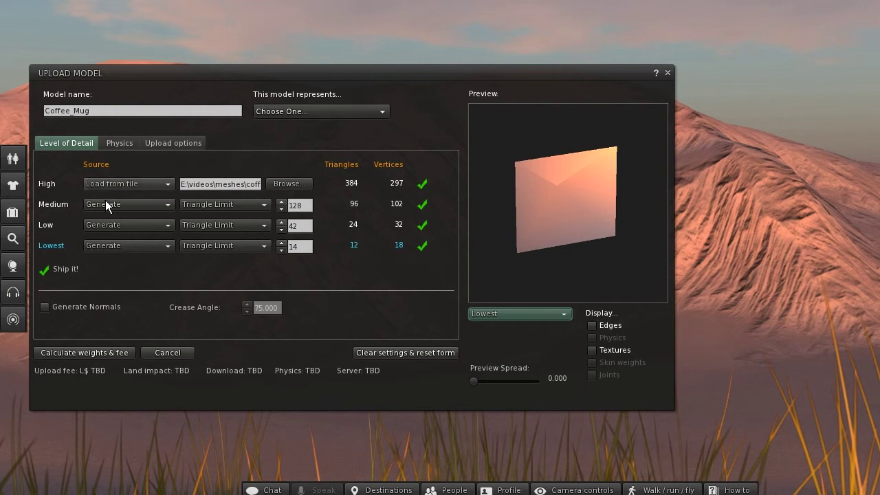
- Set the Medium, Low and Lowest detail sources to Use LoD above
click(126, 203)
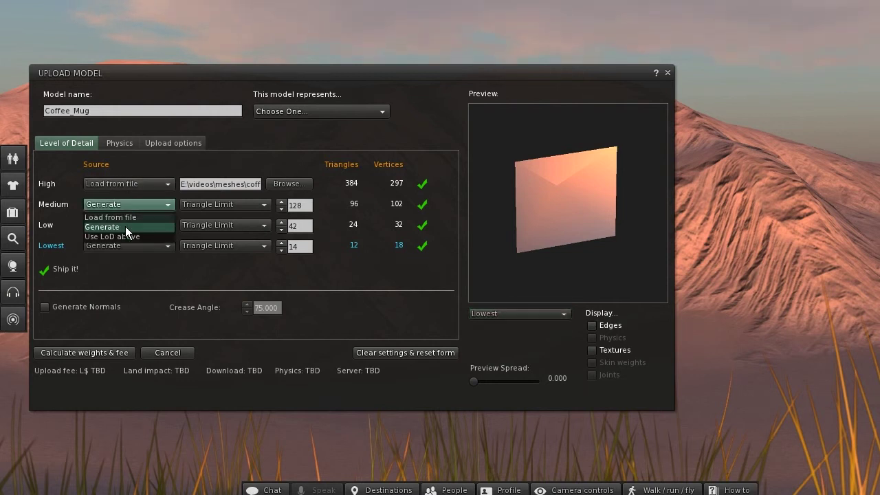
click(125, 237)
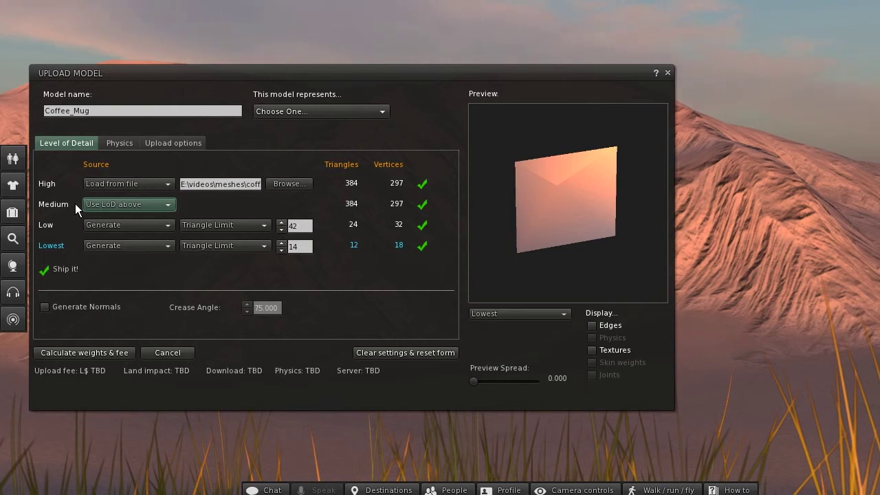
click(168, 227)
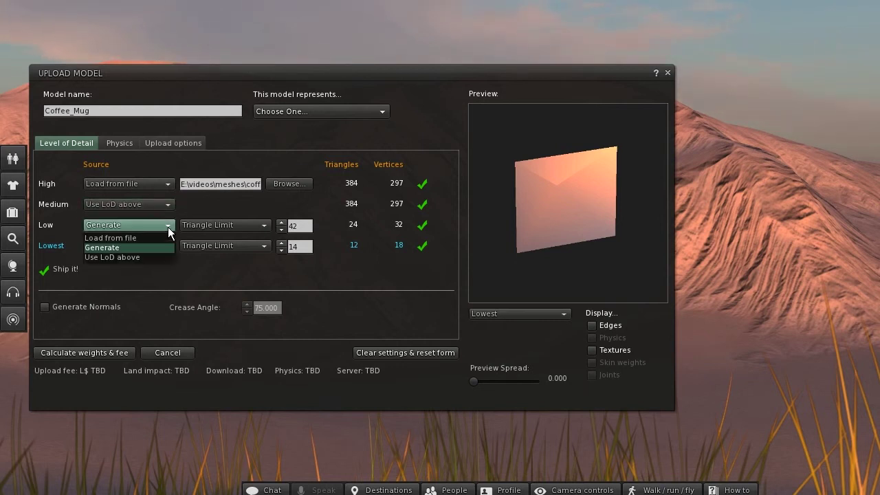
click(138, 258)
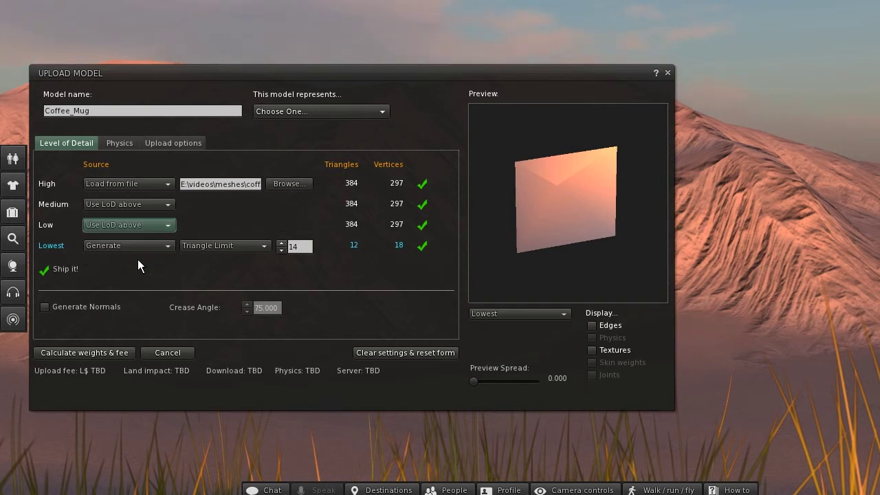
click(165, 247)
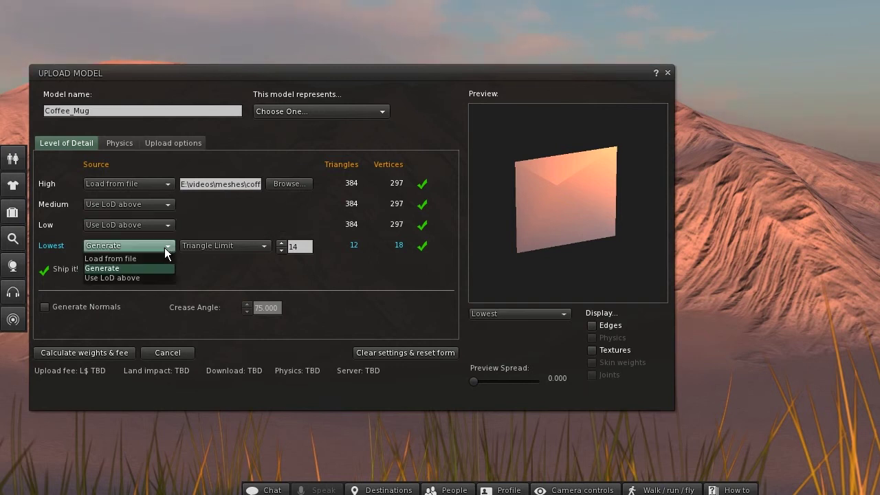
click(135, 278)
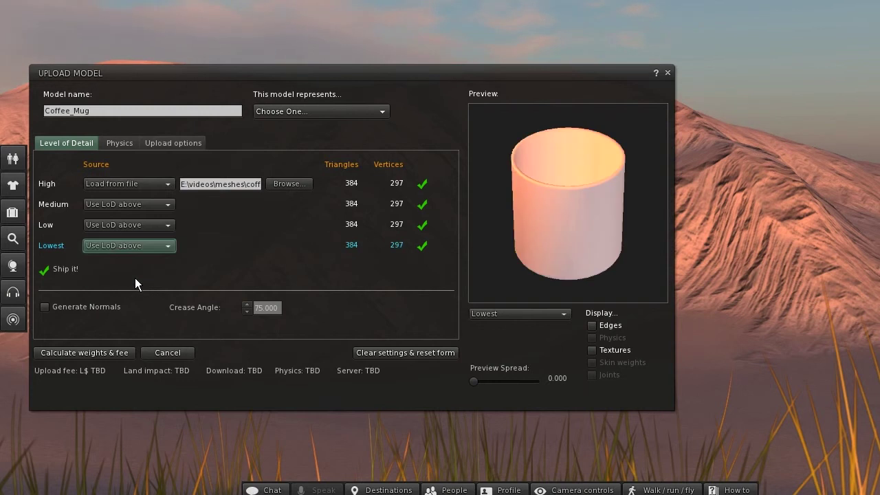
- Return the preview to High and calculate the fee (L$27, land impact 16.316)
click(522, 314)
click(500, 346)
click(501, 314)
click(491, 336)
click(497, 314)
click(488, 325)
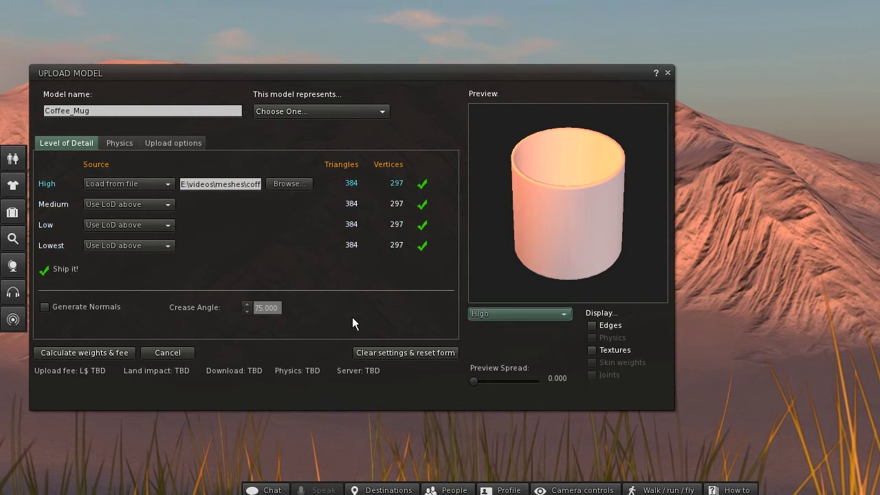
click(97, 353)
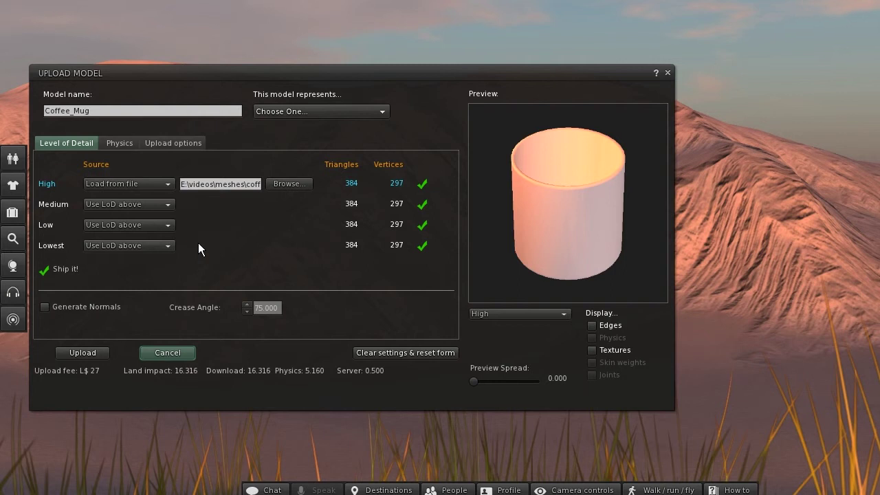
- Switch the Medium, Low and Lowest Source dropdowns to Load from file
click(115, 204)
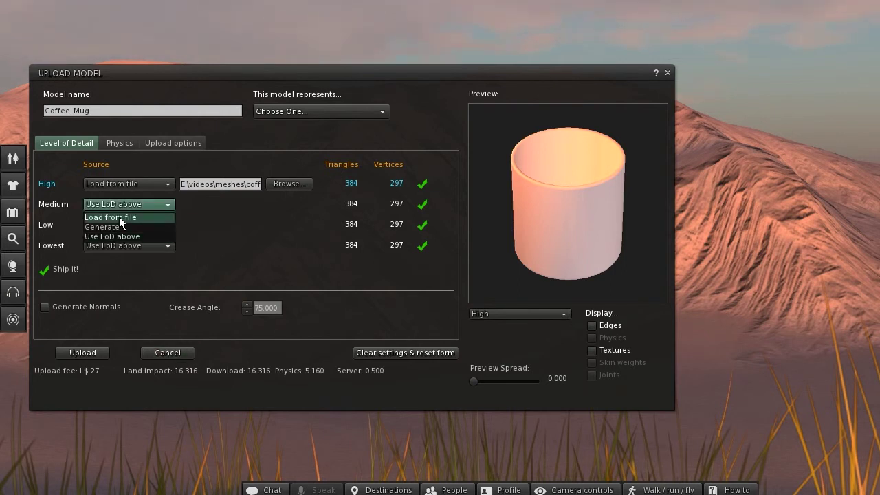
click(119, 216)
click(117, 225)
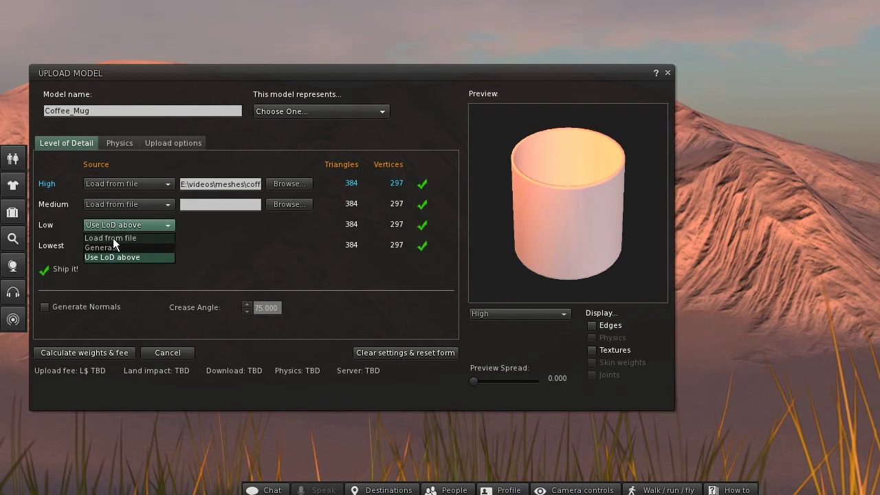
click(113, 238)
click(107, 246)
click(107, 259)
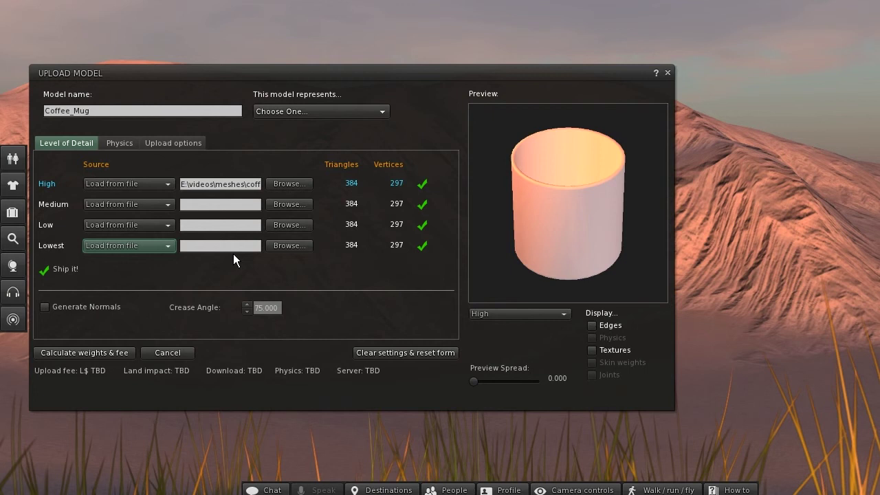